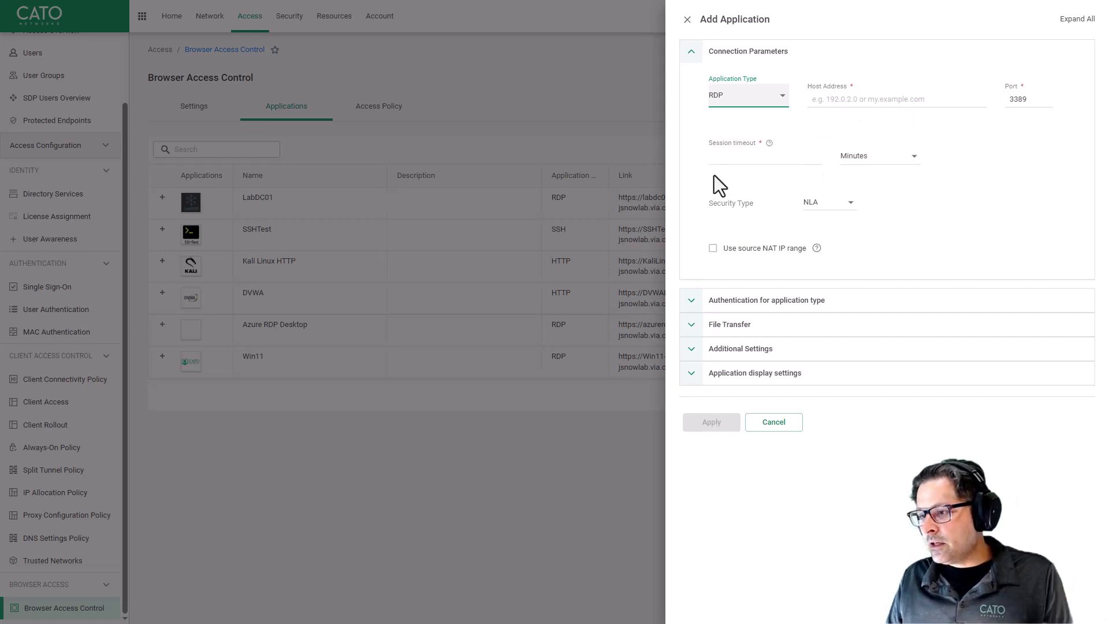
# Review the session timeout, its time units and the security type options for the new RDP application.
pyautogui.click(733, 153)
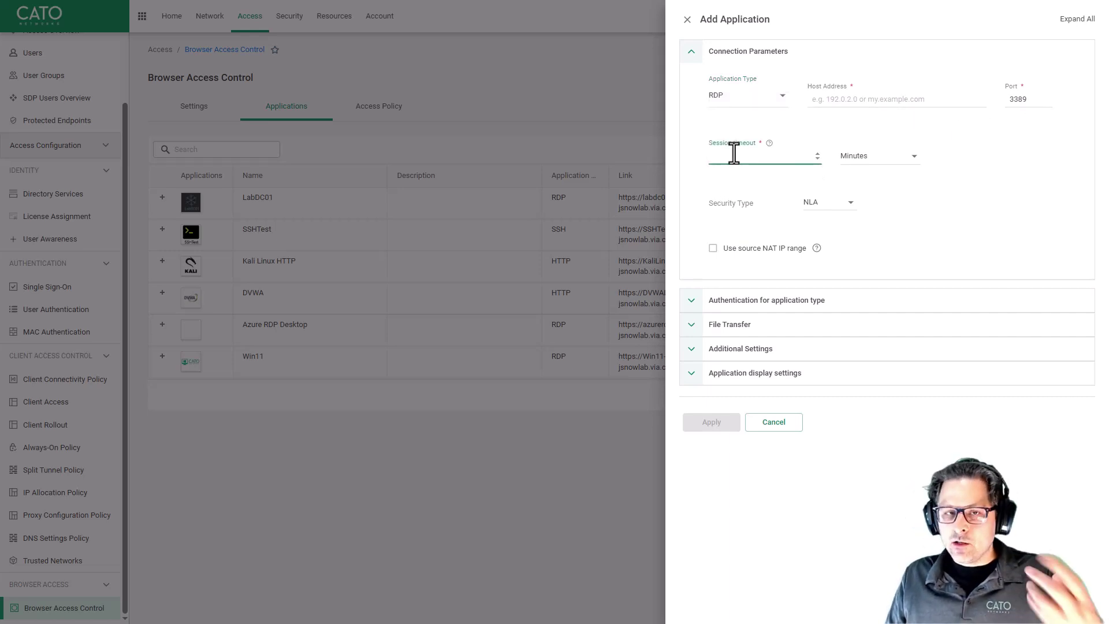
pyautogui.click(883, 156)
pyautogui.click(957, 202)
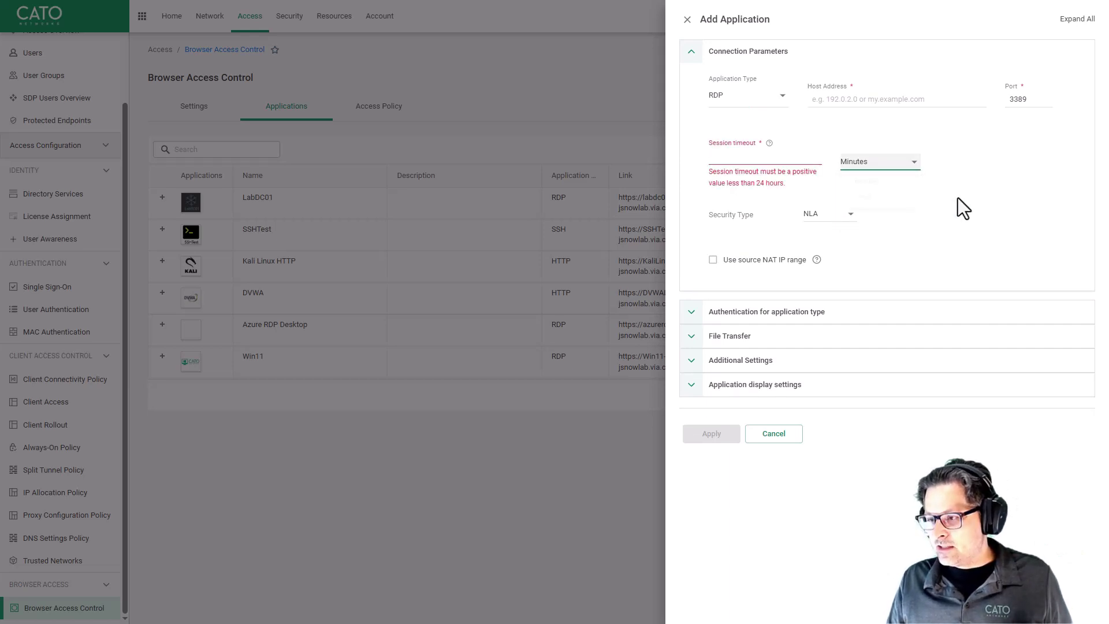
pyautogui.click(845, 215)
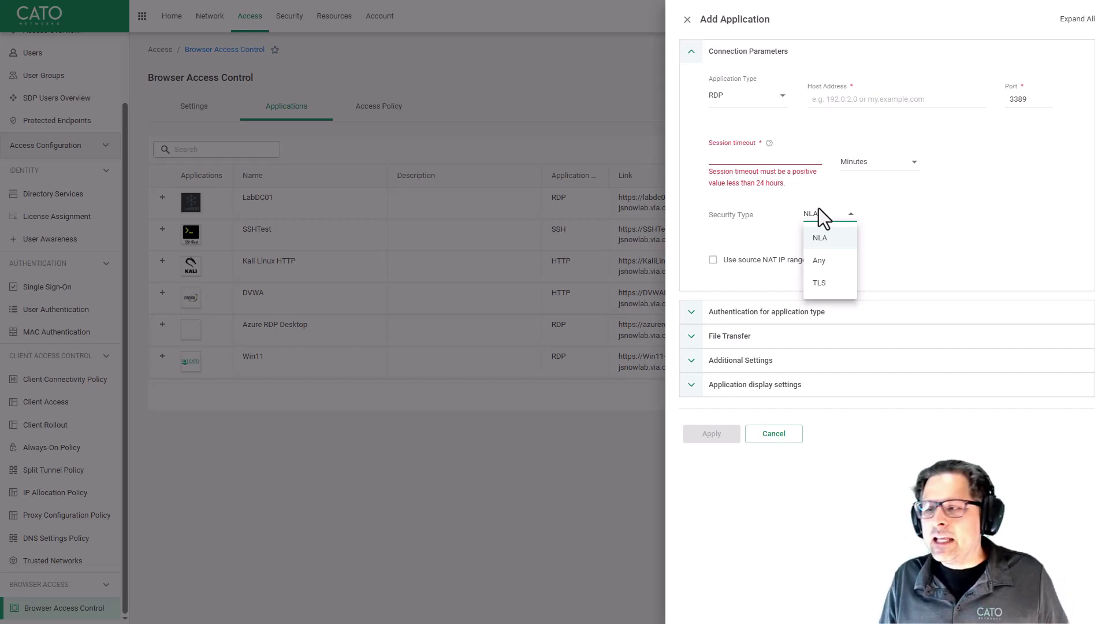
pyautogui.click(969, 241)
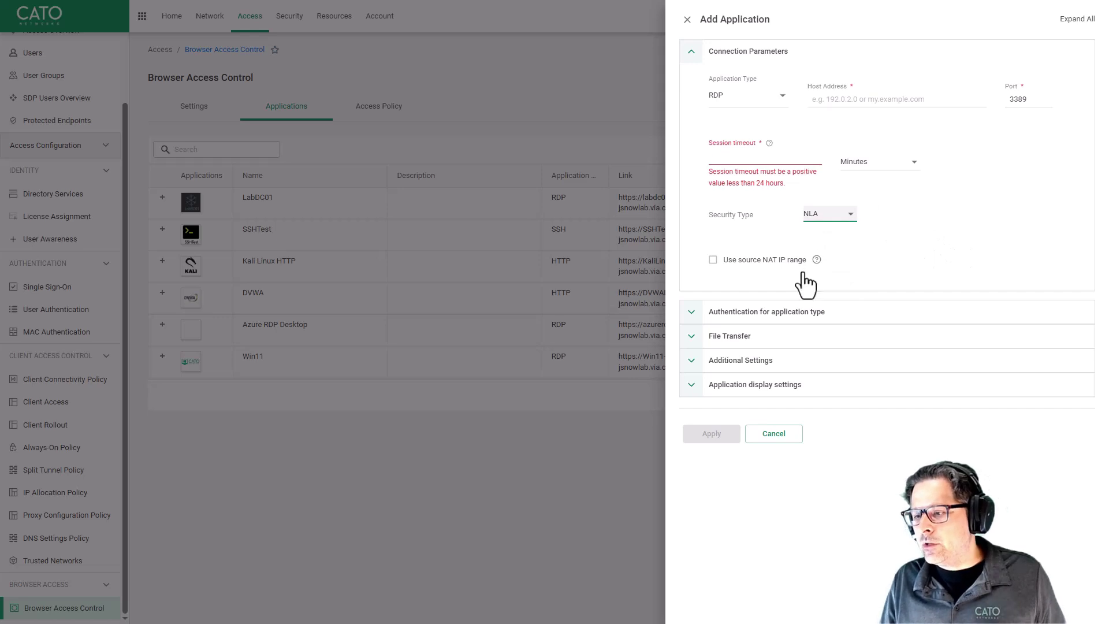
# Examine the authentication fields for the new RDP application, including user name, password and domain.
pyautogui.click(802, 314)
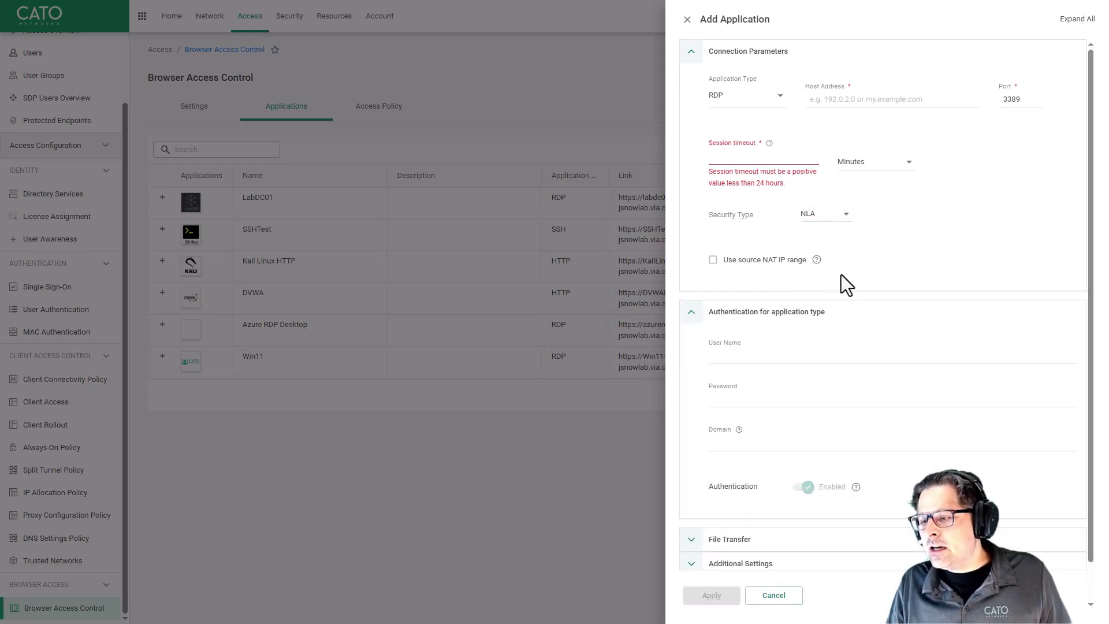
pyautogui.scroll(-1, 841, 286)
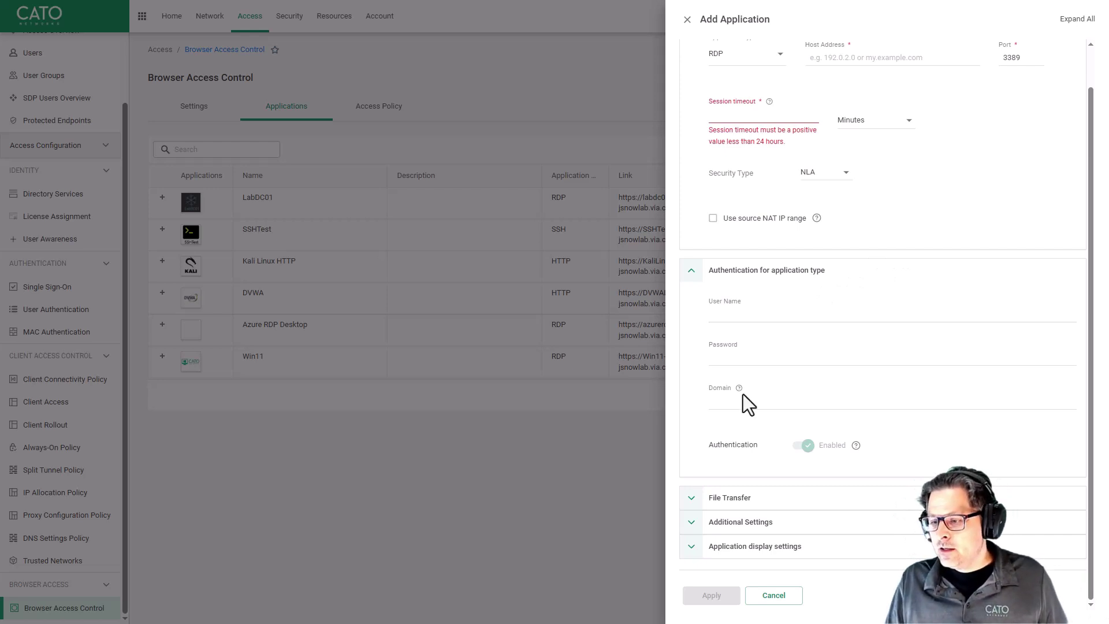
pyautogui.moveTo(739, 389)
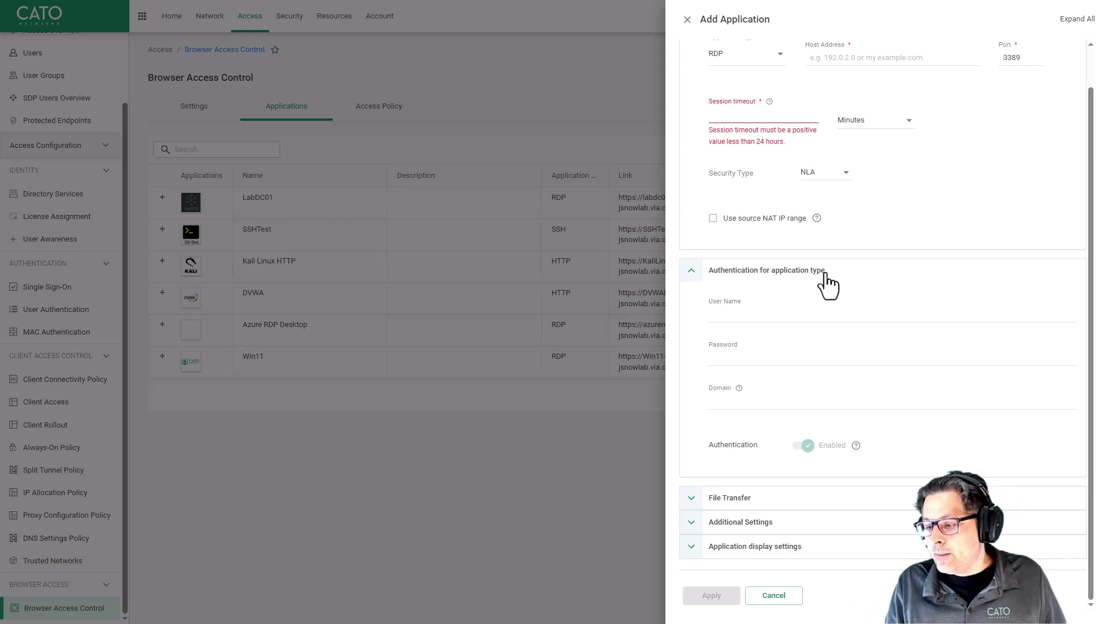
# Review the new application's file transfer, additional and display settings, and close the form without applying it.
pyautogui.click(787, 511)
pyautogui.scroll(-1, 858, 428)
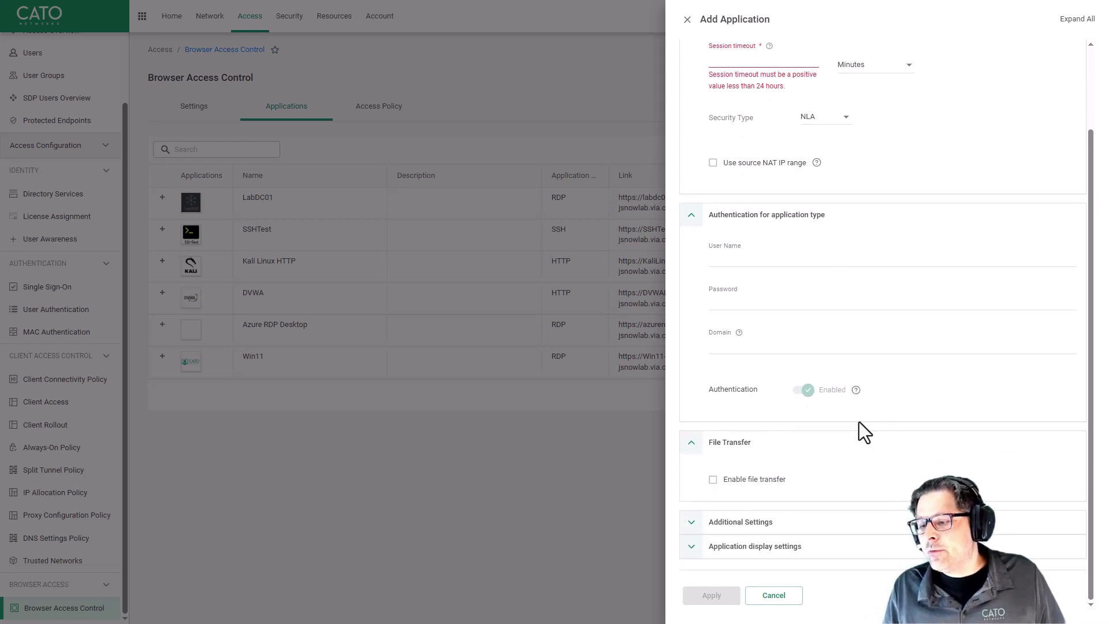
pyautogui.click(756, 523)
pyautogui.scroll(-3, 960, 353)
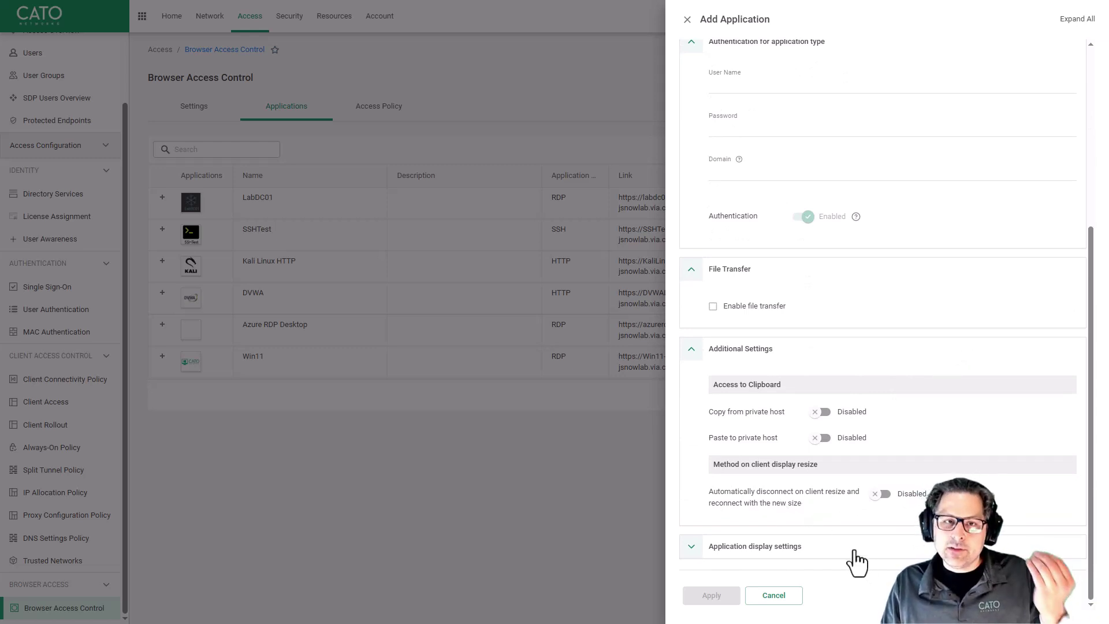
pyautogui.click(799, 548)
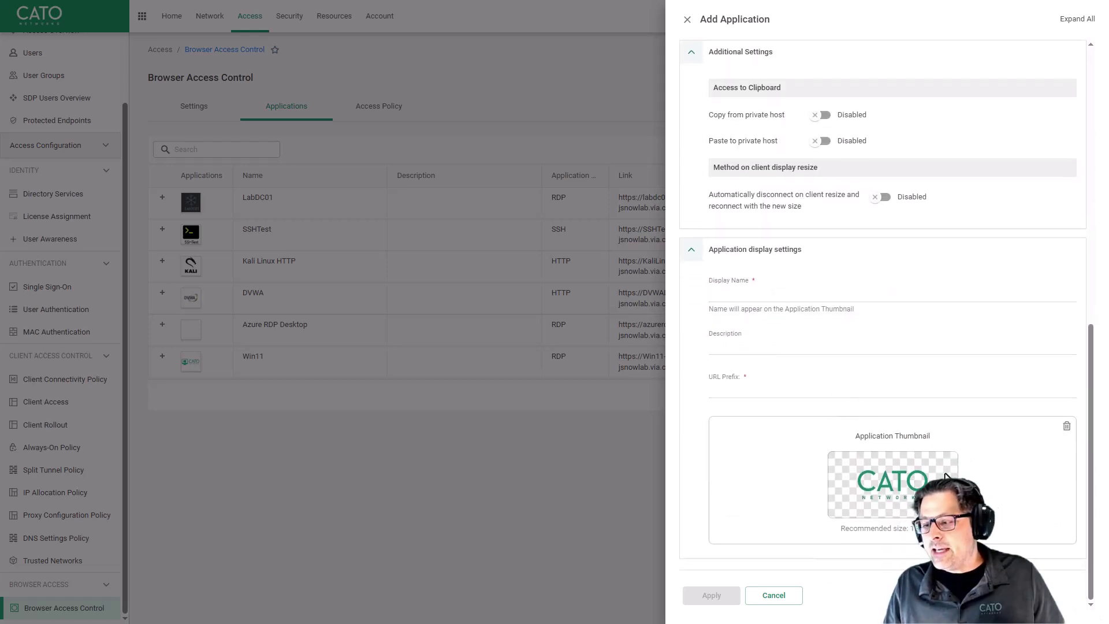
pyautogui.click(689, 19)
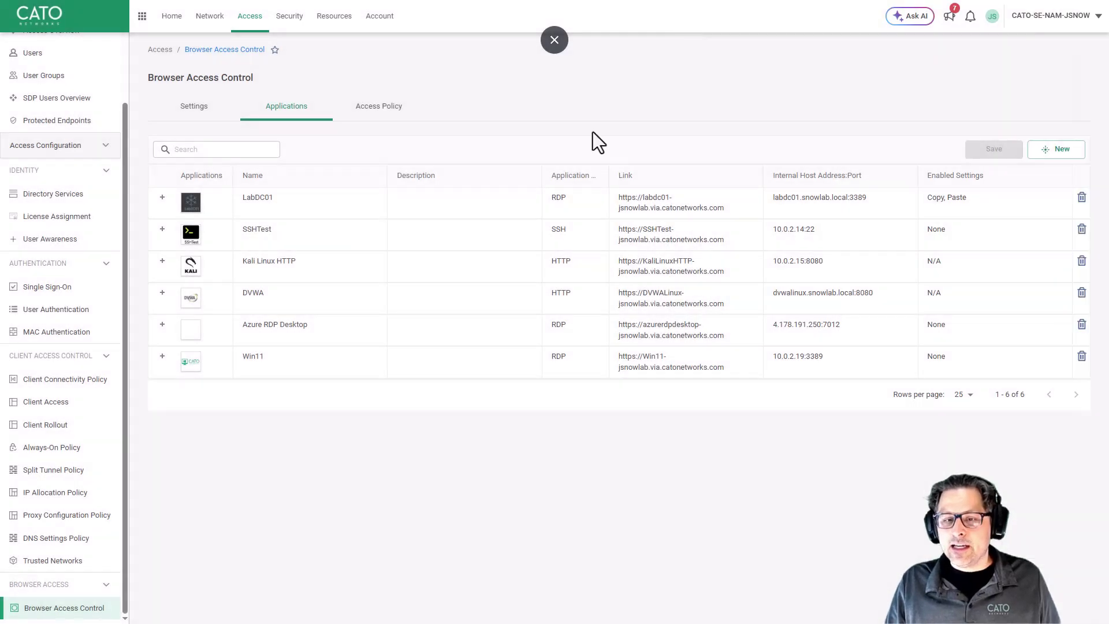
# Review the LabDC01 application's connection parameters, authentication and display settings, and cancel out of editing.
pyautogui.click(258, 198)
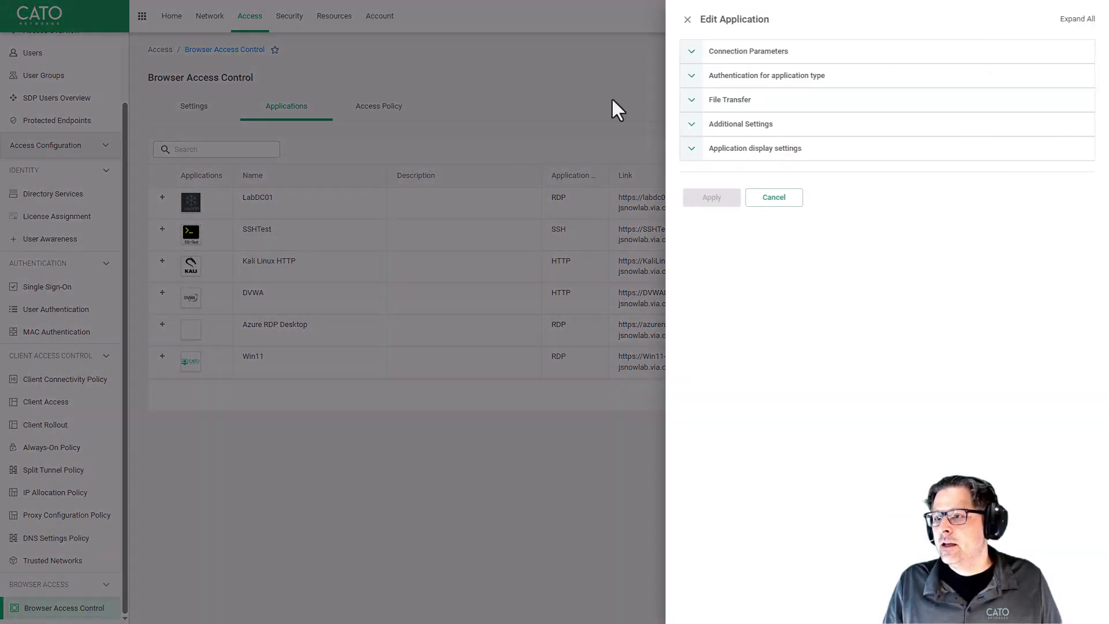
pyautogui.click(693, 55)
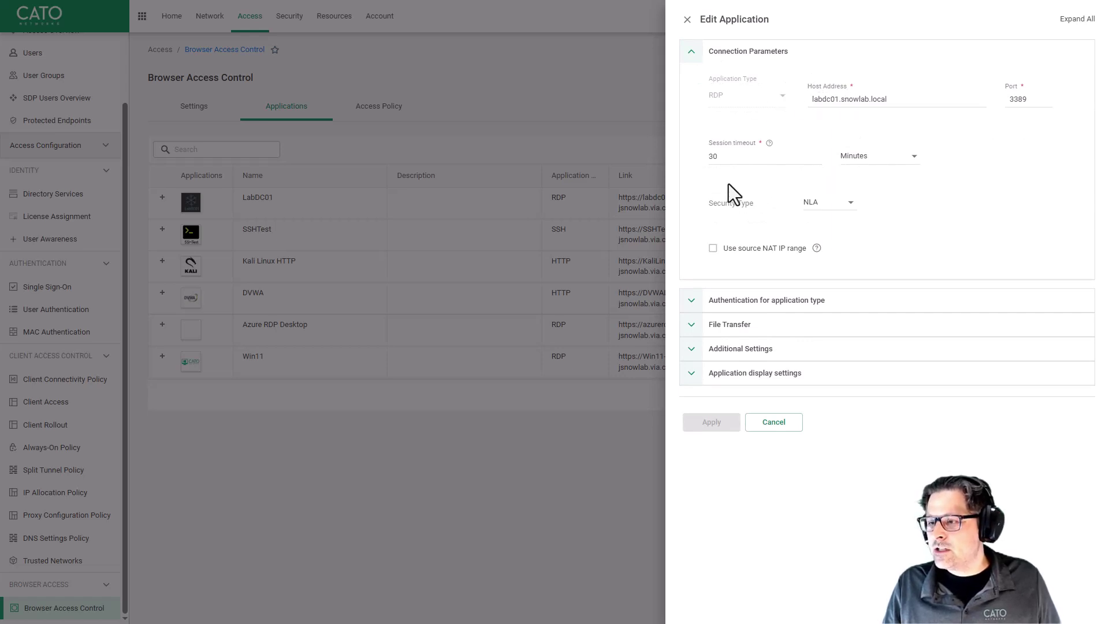
pyautogui.click(693, 301)
pyautogui.scroll(-1, 787, 317)
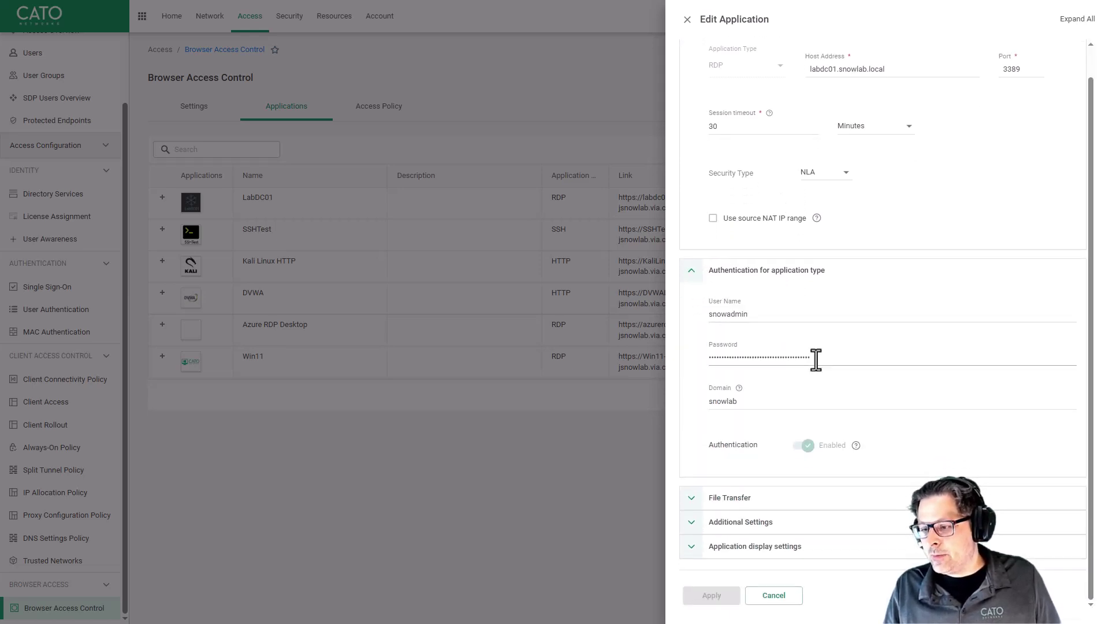
pyautogui.click(762, 546)
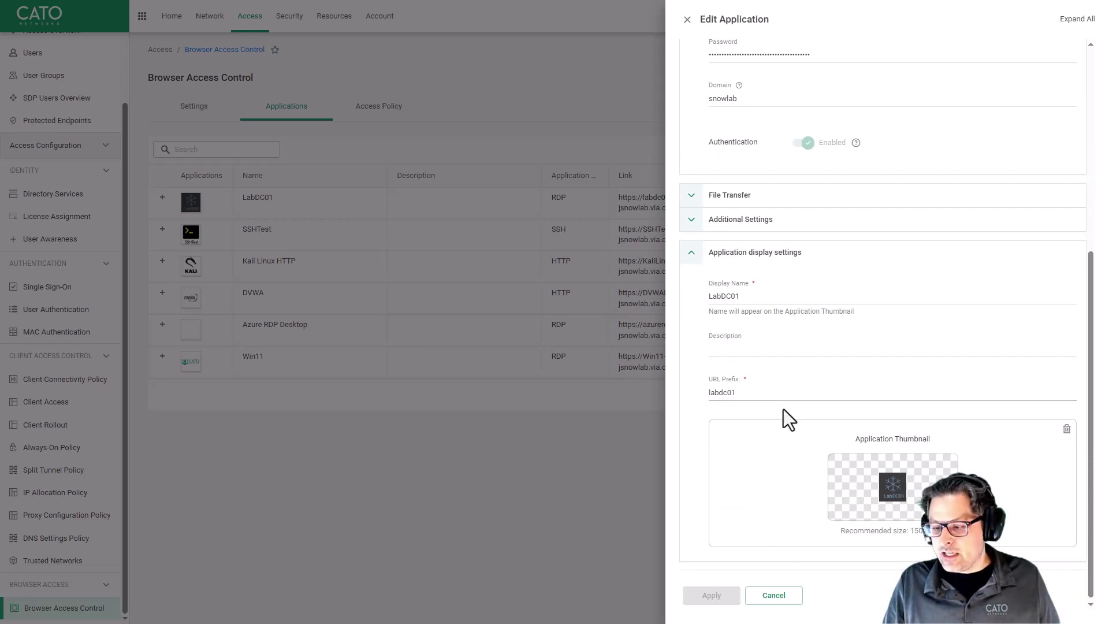
pyautogui.click(775, 596)
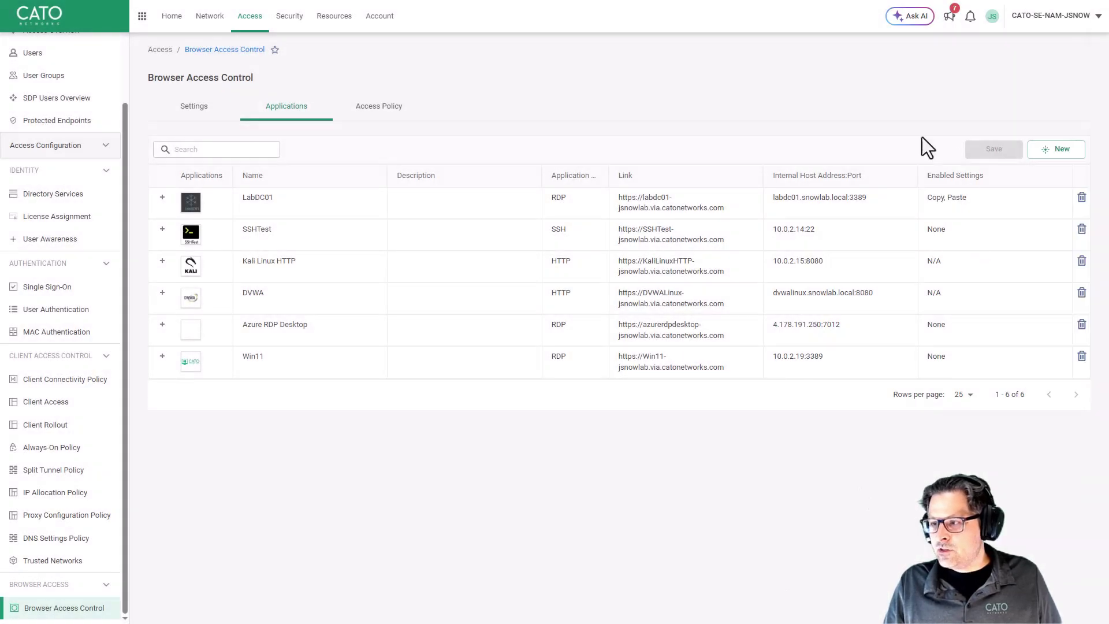
# Review the Contractor Access policy rule's general settings, users/groups and remote access applications, and close it without changes.
pyautogui.click(368, 109)
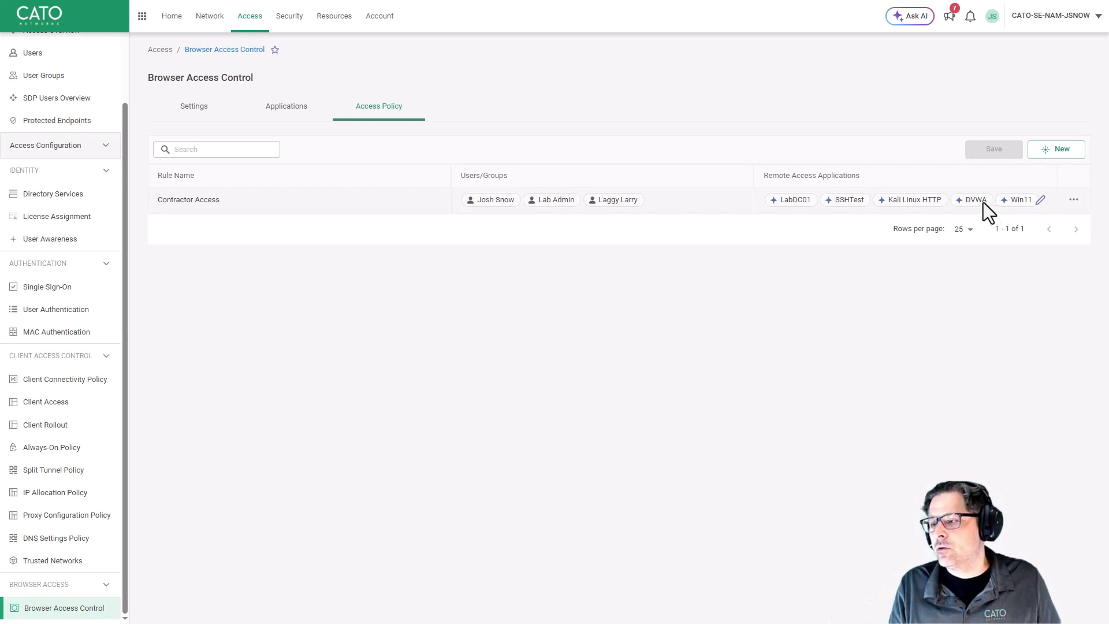
pyautogui.click(1039, 201)
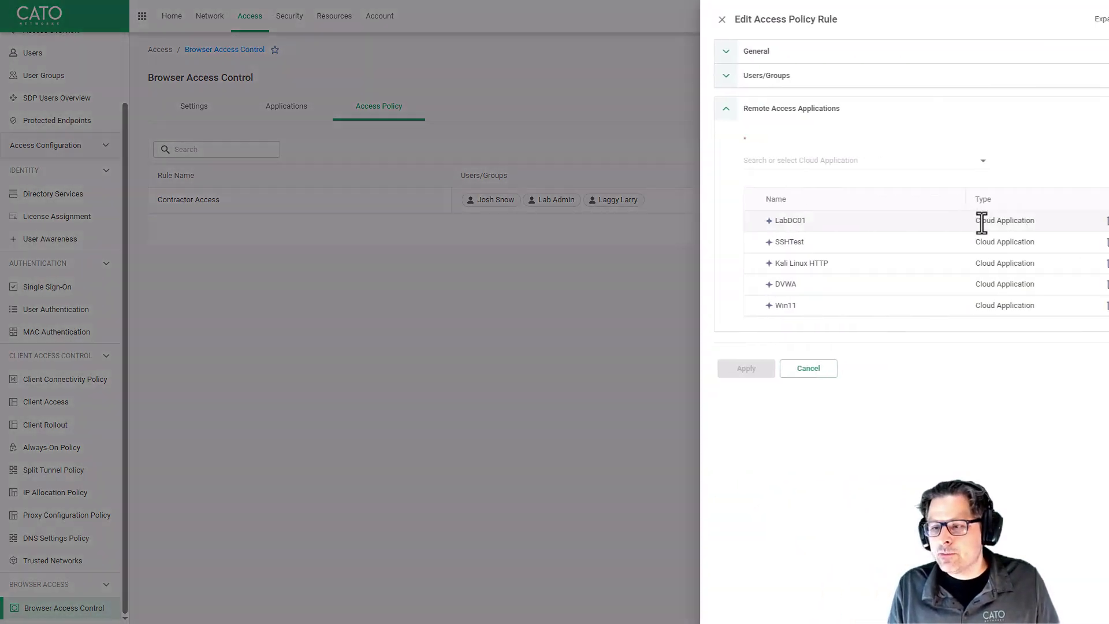
pyautogui.click(774, 53)
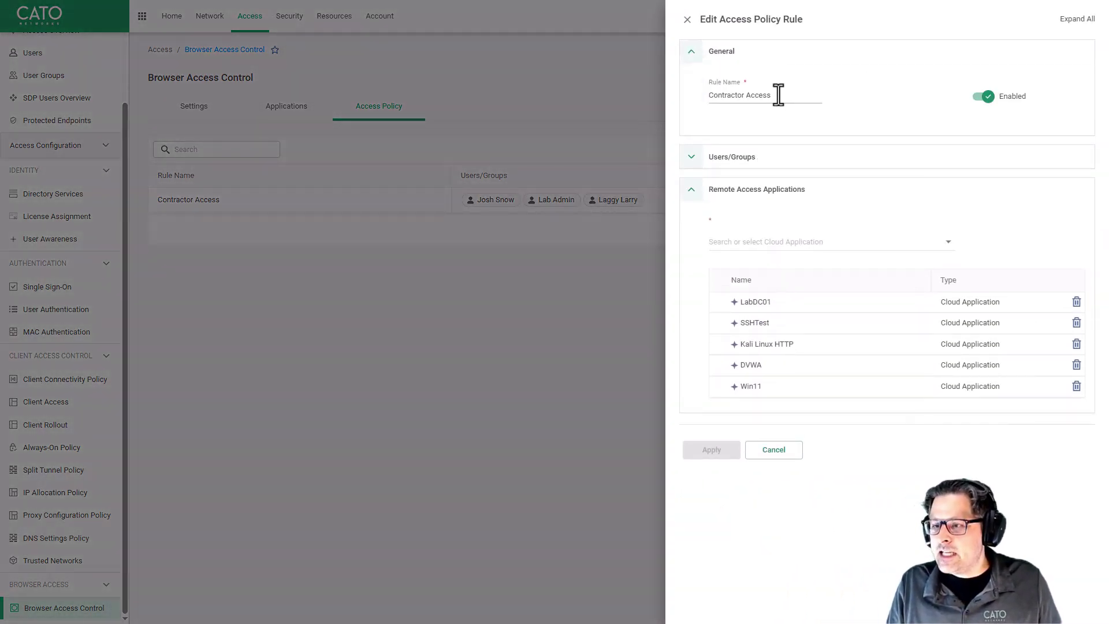
pyautogui.click(796, 159)
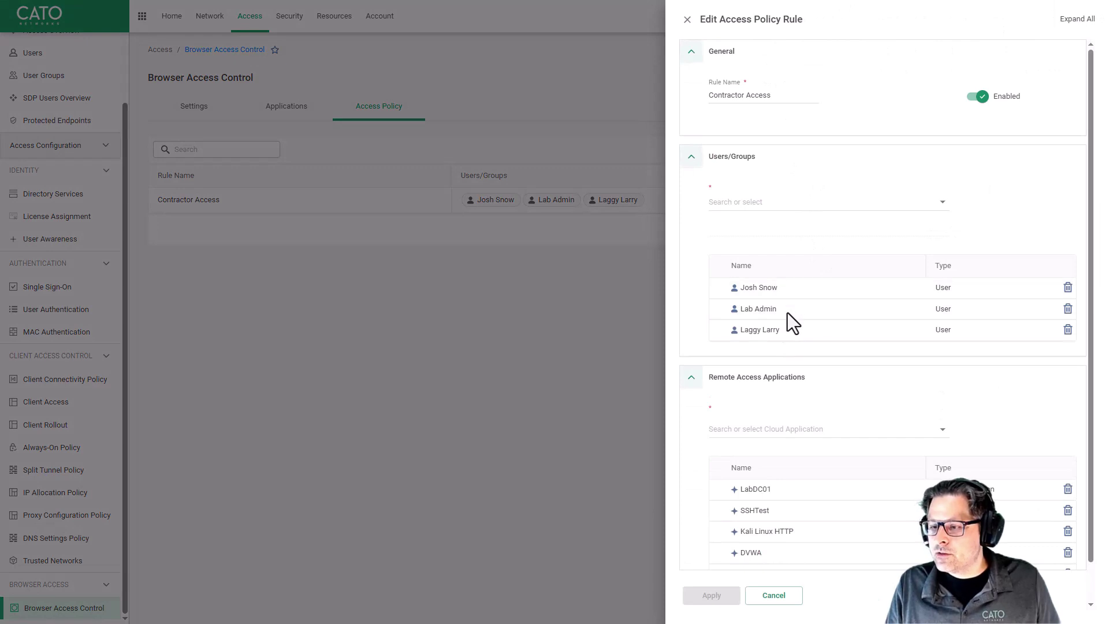
pyautogui.scroll(-1, 793, 392)
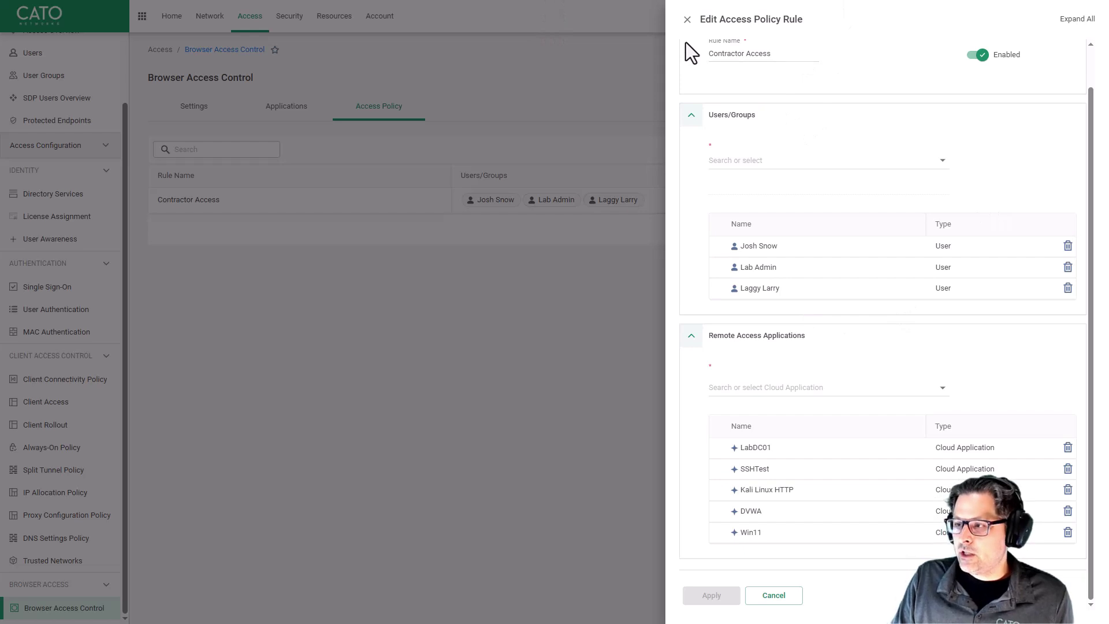
pyautogui.click(687, 20)
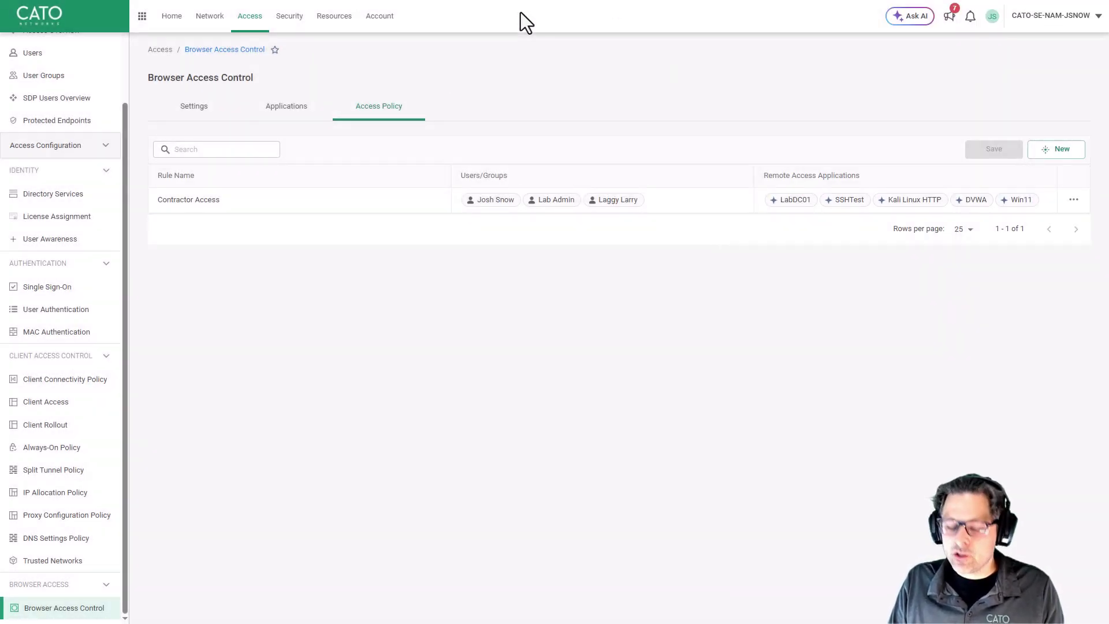
# Switch to the Applications Portal, launch the LabDC01 remote desktop, exit full screen and minimize Server Manager there.
pyautogui.hotkey('alt', 'Tab')
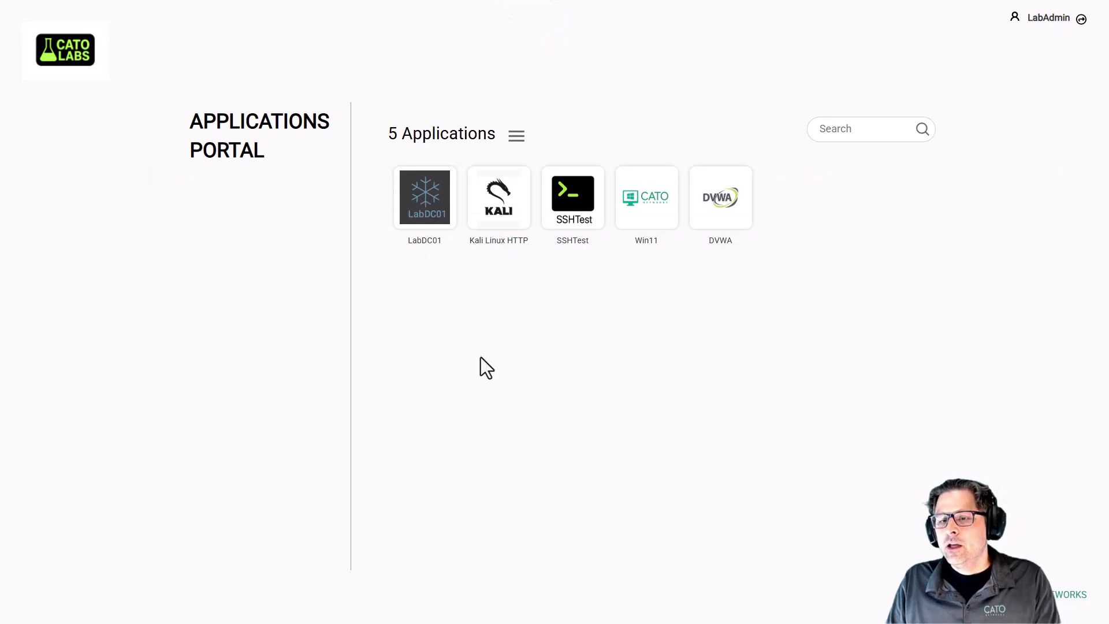
pyautogui.click(421, 205)
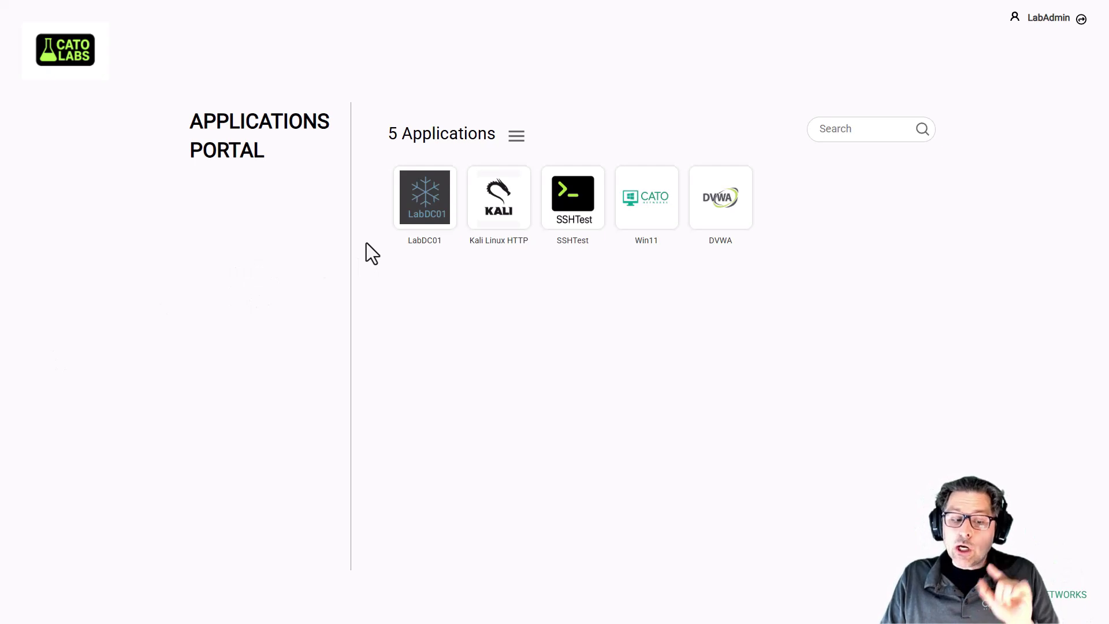
pyautogui.click(422, 209)
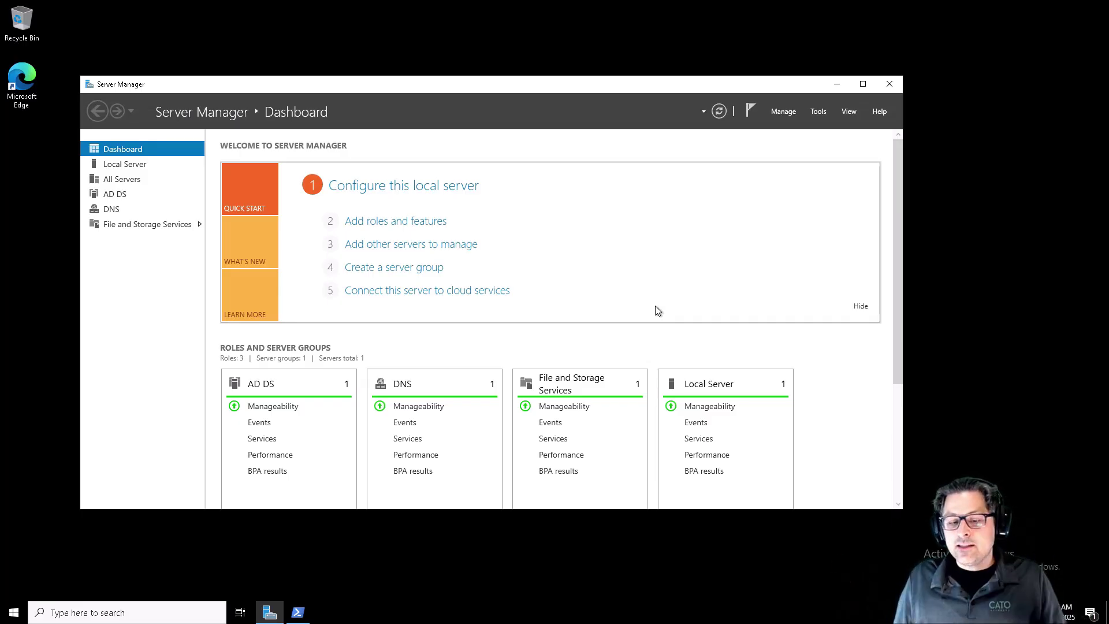
pyautogui.moveTo(565, 16)
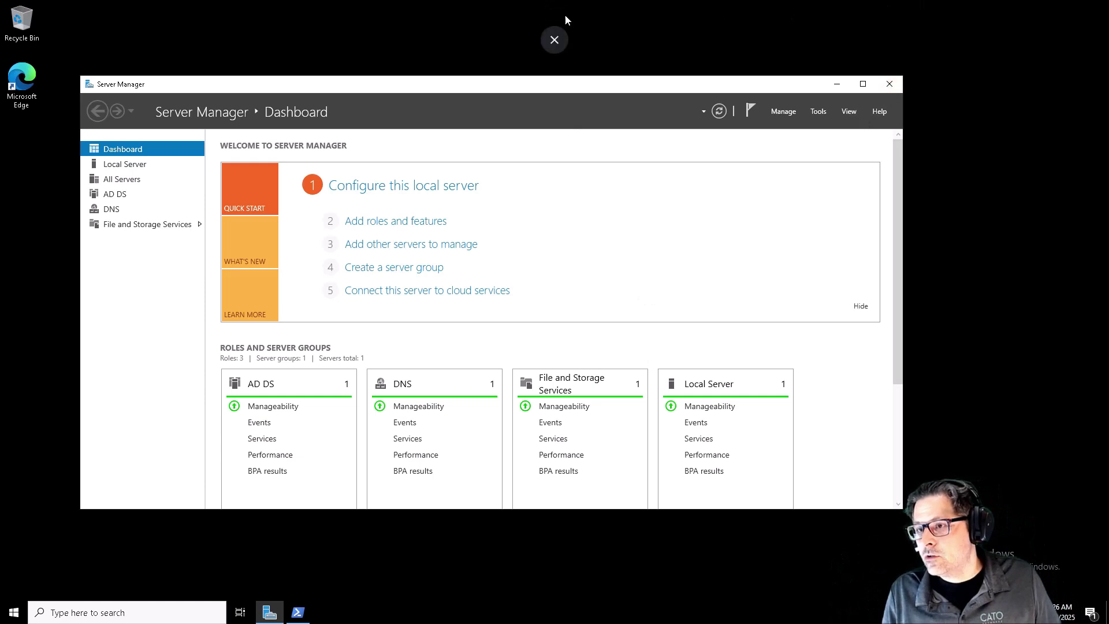
pyautogui.click(558, 43)
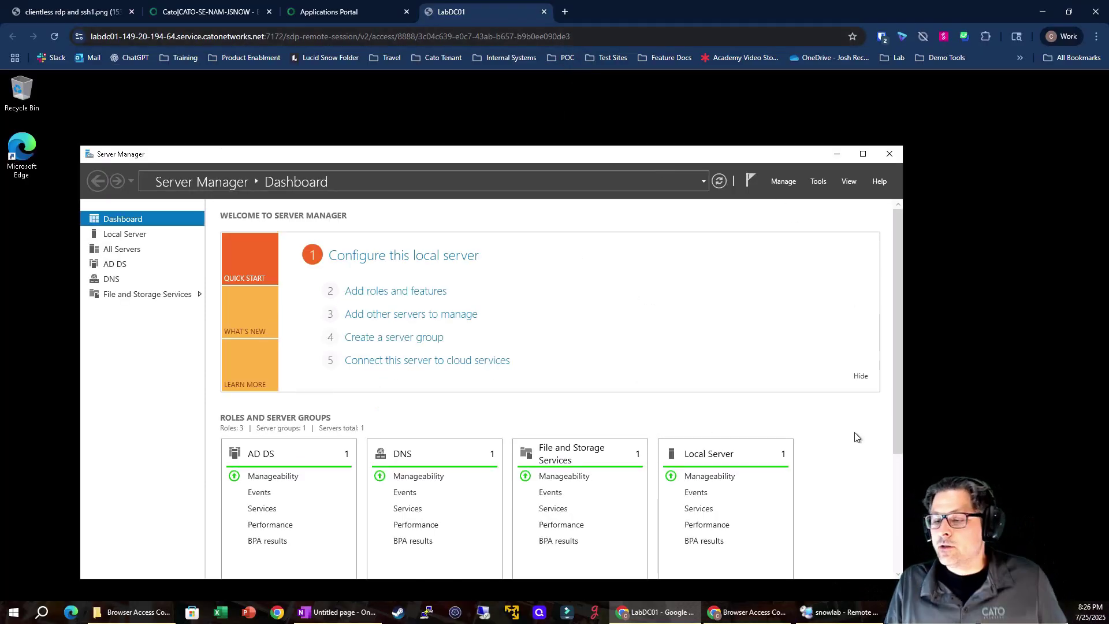
pyautogui.click(837, 156)
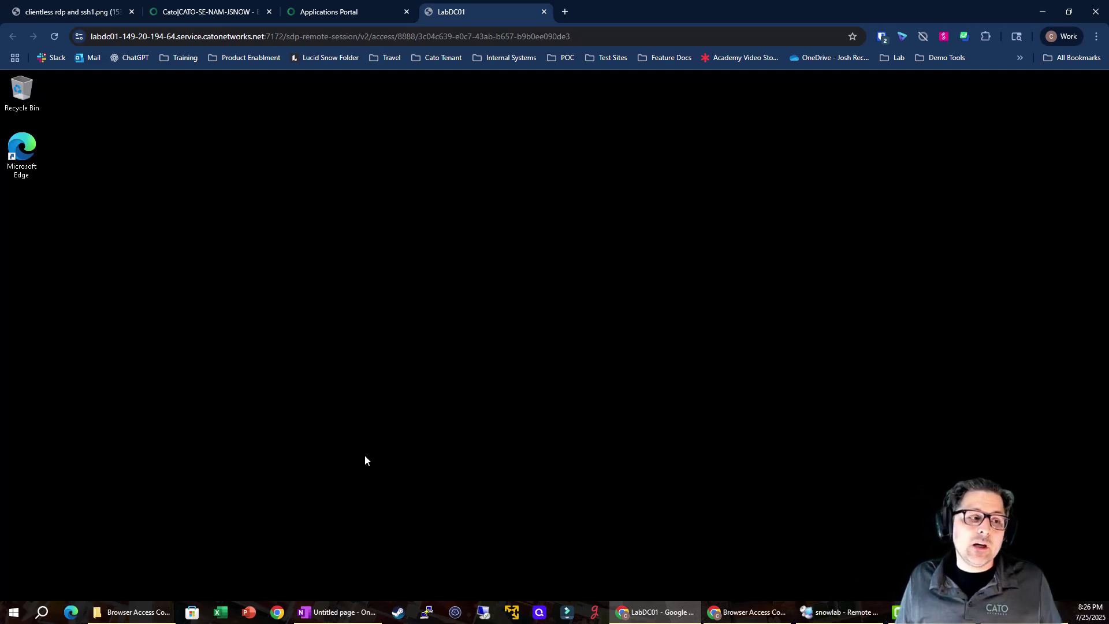
# Launch Kali Linux HTTP from the Applications Portal and open its recent KaliLinux connection in Apache Guacamole.
pyautogui.click(381, 8)
pyautogui.click(487, 271)
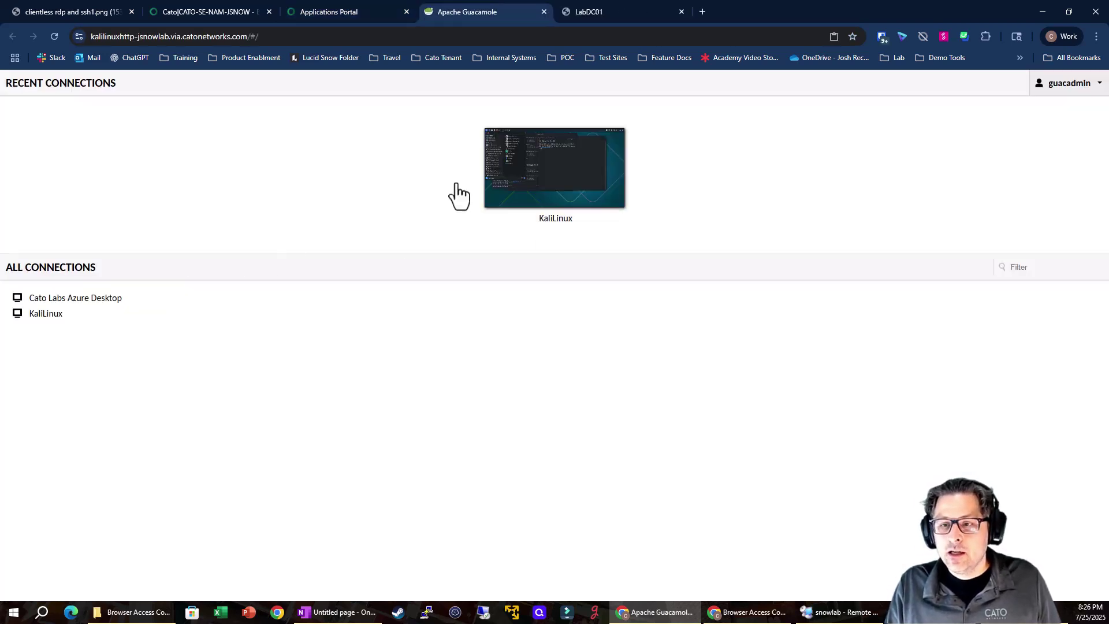
pyautogui.click(564, 201)
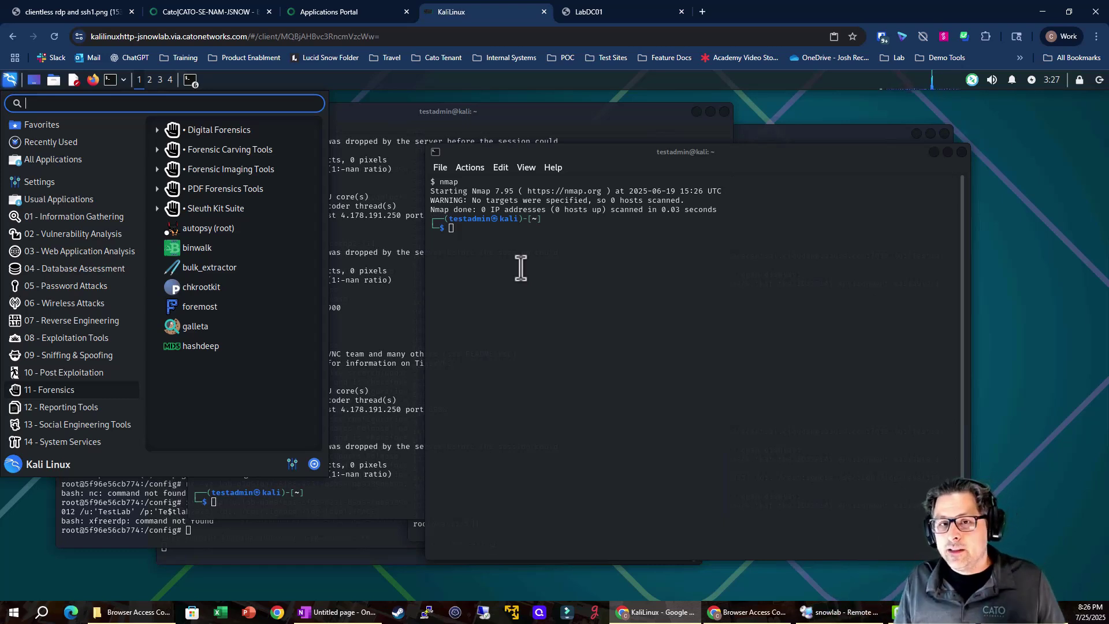
# Return to the Applications Portal and launch the SSHTest terminal session.
pyautogui.click(322, 11)
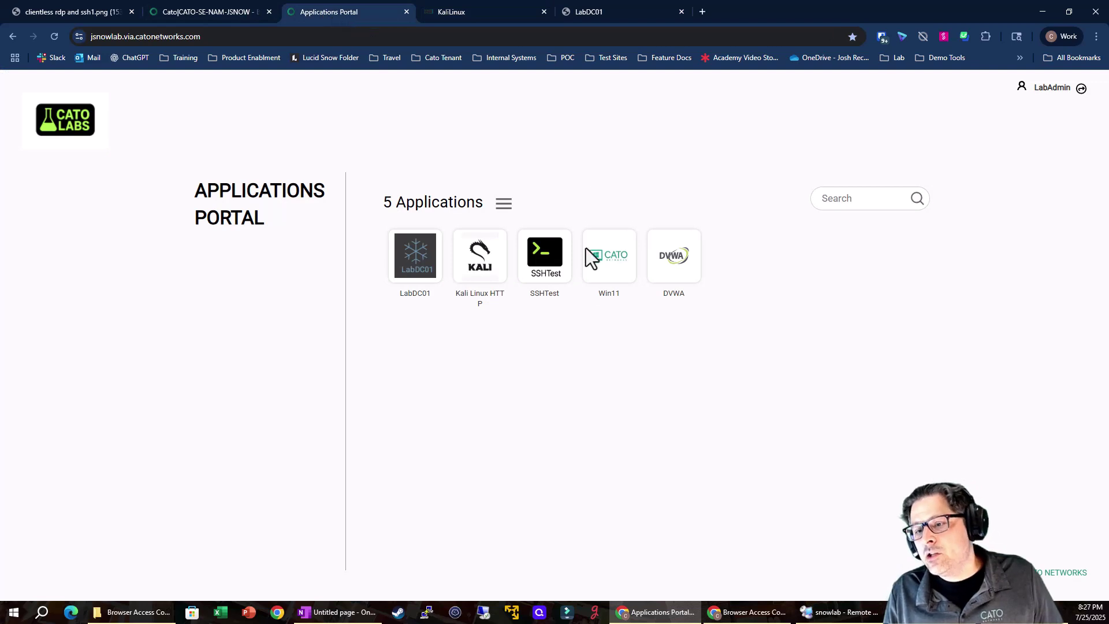
pyautogui.click(553, 272)
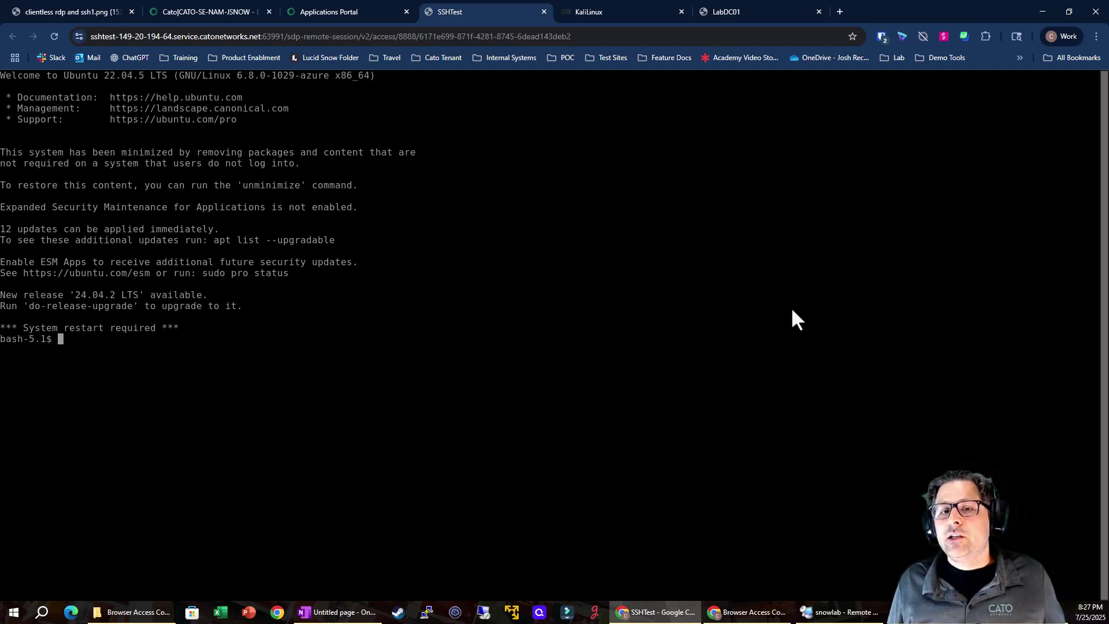
# Return to the Cato management console in full screen and show the Browser Access Control applications list.
pyautogui.click(181, 8)
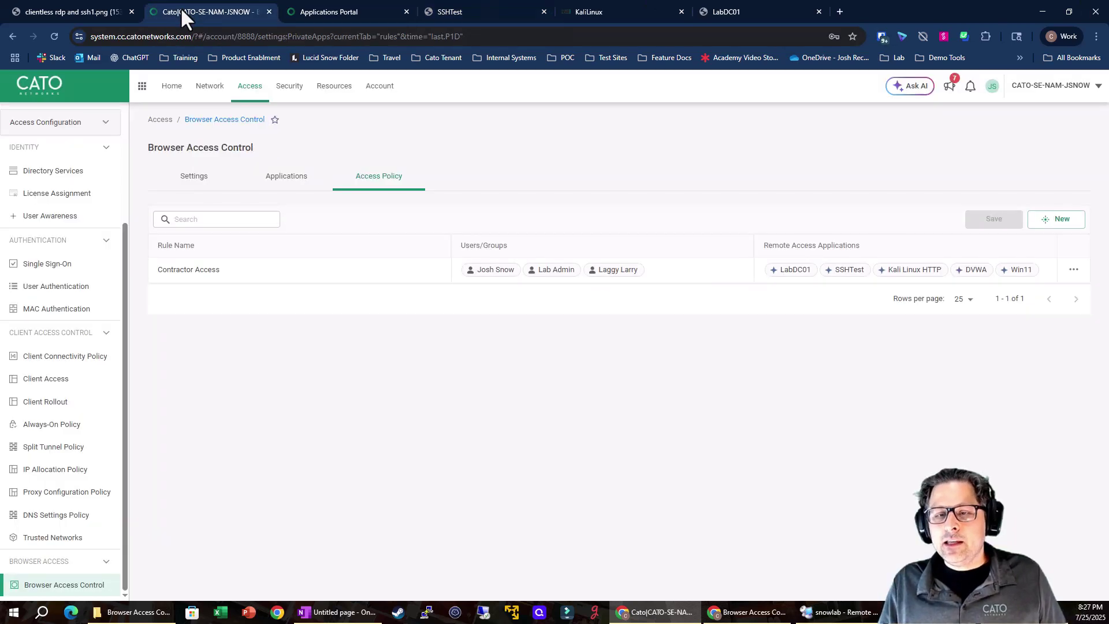
pyautogui.press('F11')
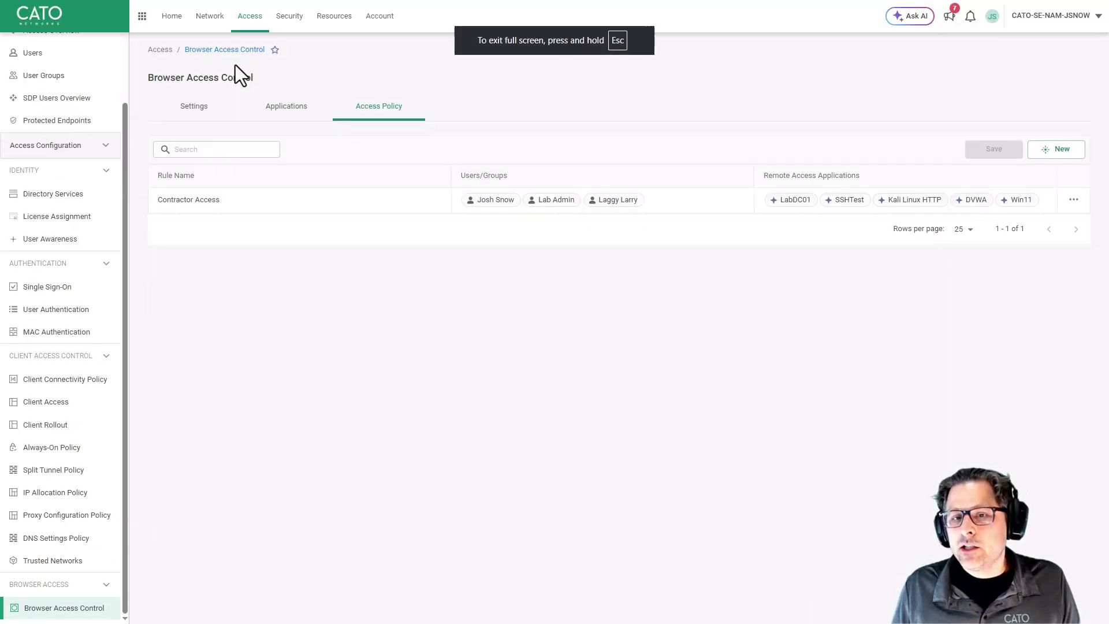
pyautogui.click(289, 109)
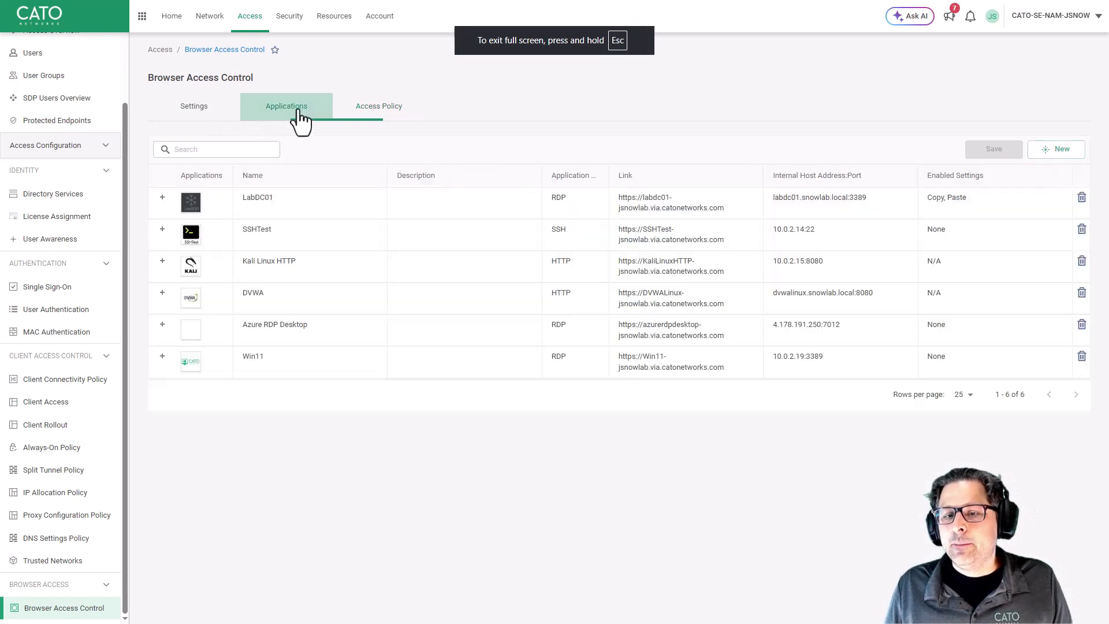
# Review the SSHTest application's connection, authentication, file transfer, additional and display settings, and close it without applying changes.
pyautogui.click(254, 242)
pyautogui.click(816, 53)
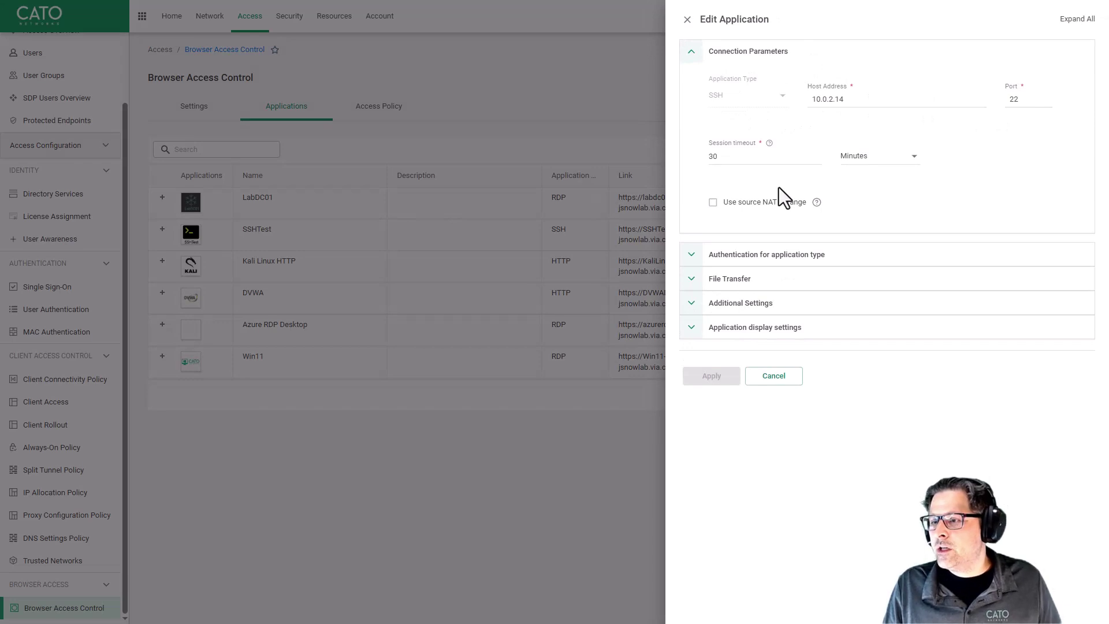
pyautogui.click(762, 257)
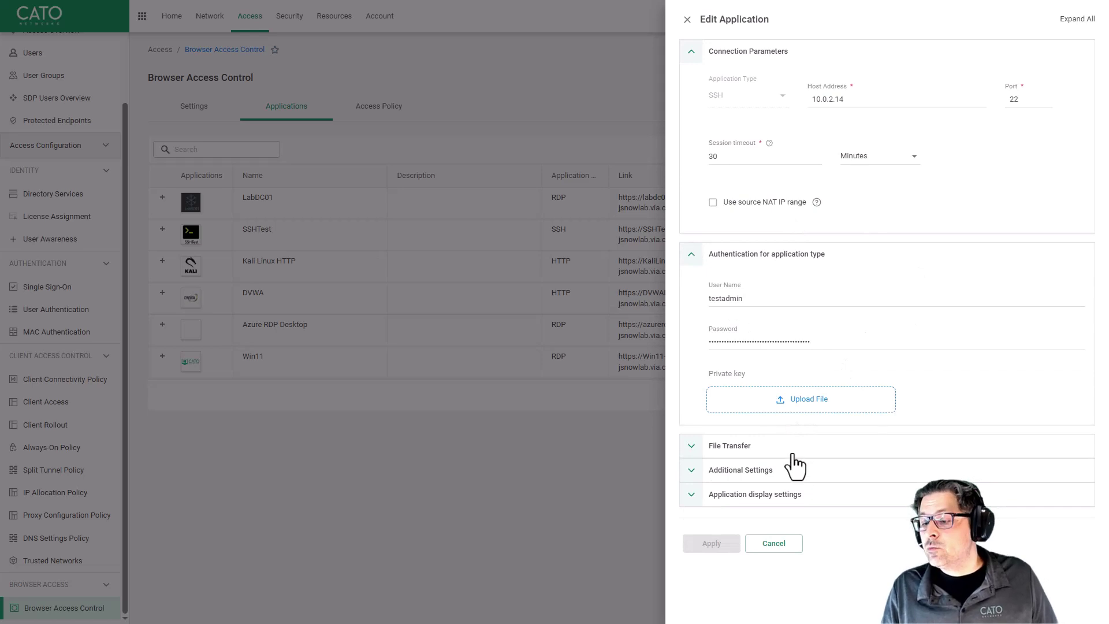
pyautogui.click(811, 440)
pyautogui.click(794, 526)
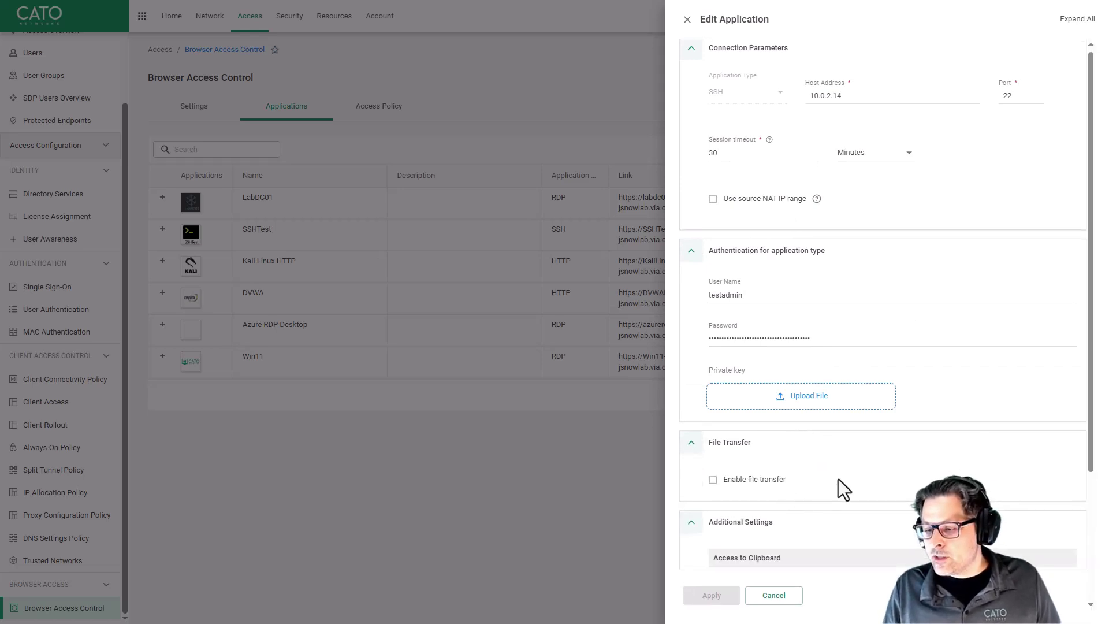
pyautogui.scroll(-3, 752, 453)
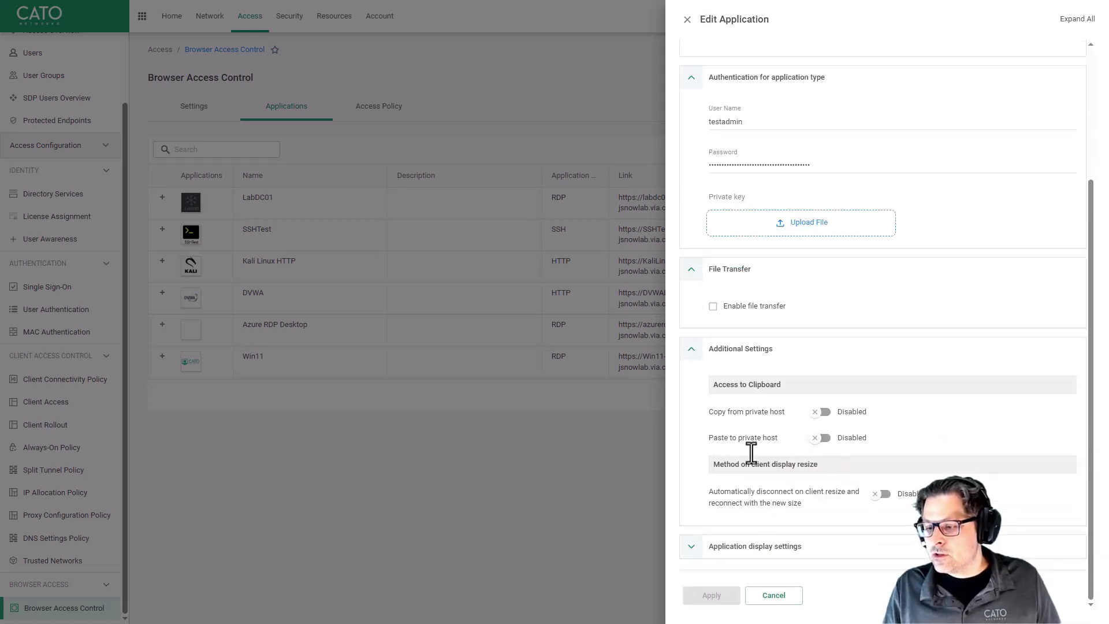
pyautogui.click(787, 547)
pyautogui.scroll(-4, 779, 438)
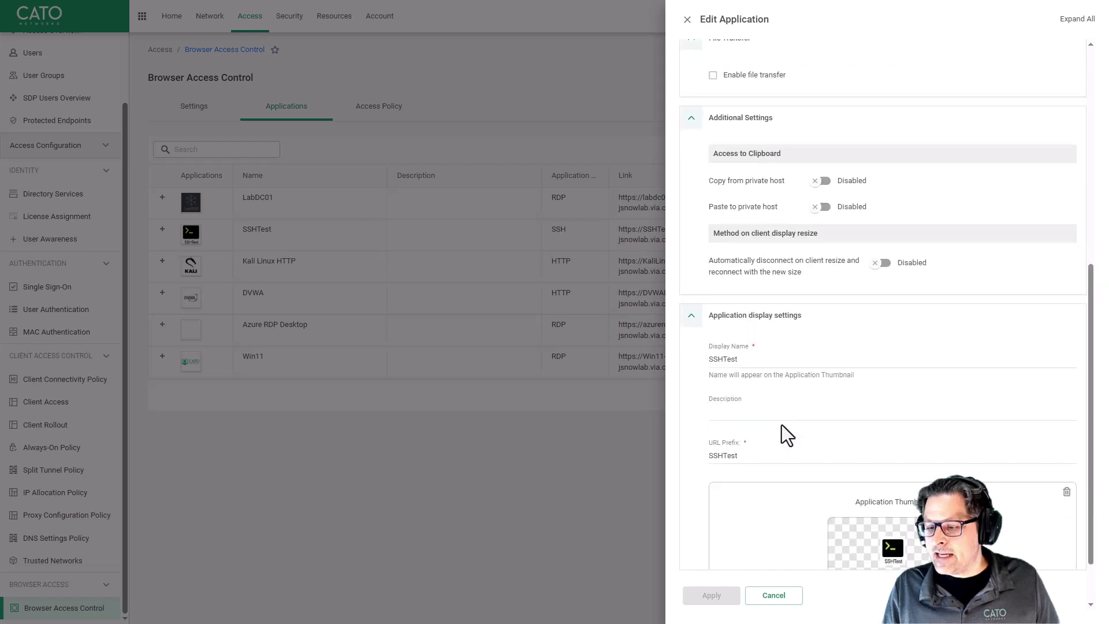
pyautogui.scroll(-1, 843, 396)
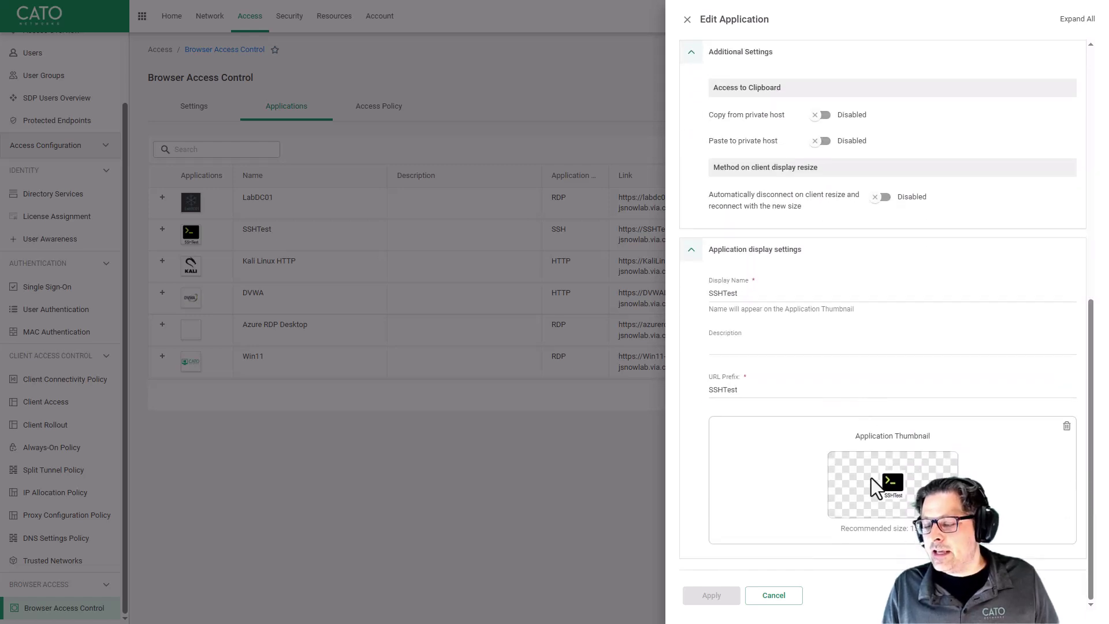
pyautogui.click(789, 600)
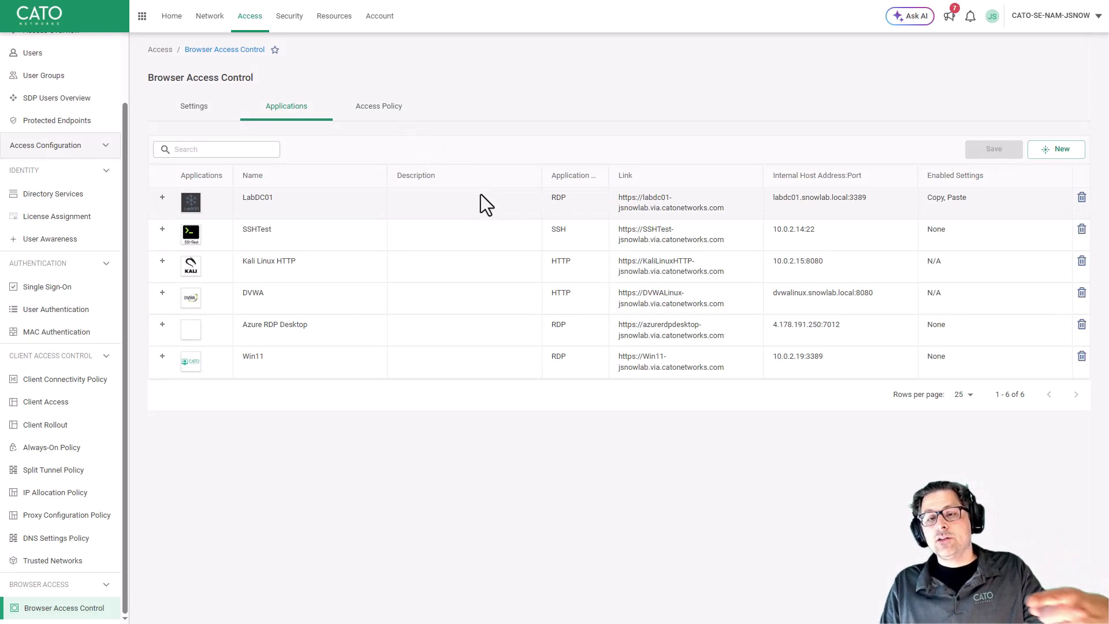
# Review the browser access policy rules and return to the applications list.
pyautogui.click(406, 112)
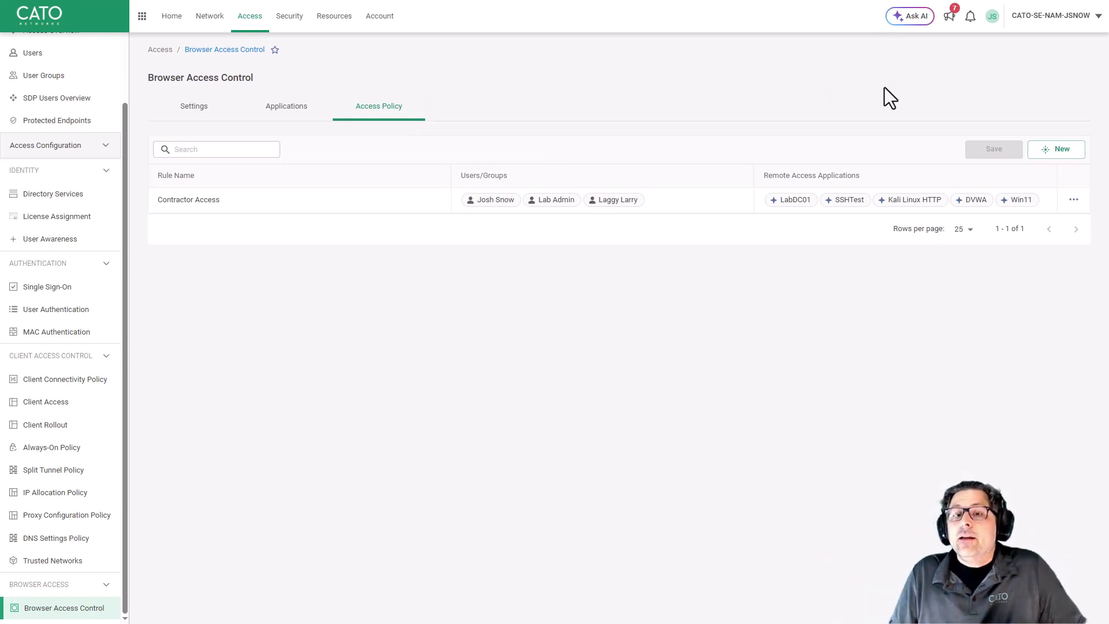
pyautogui.click(284, 111)
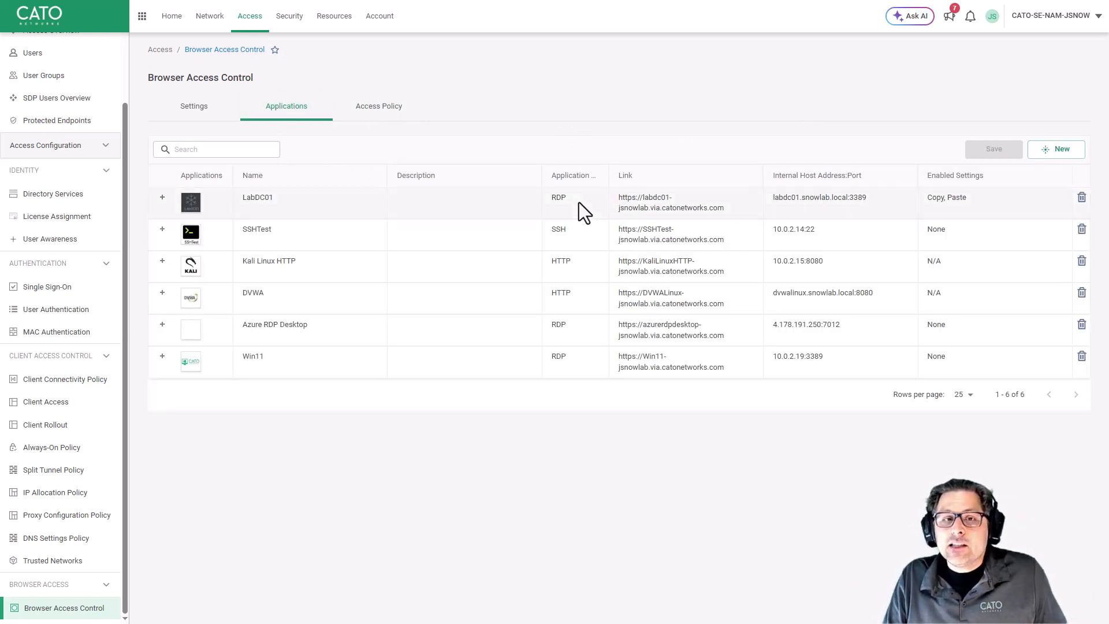